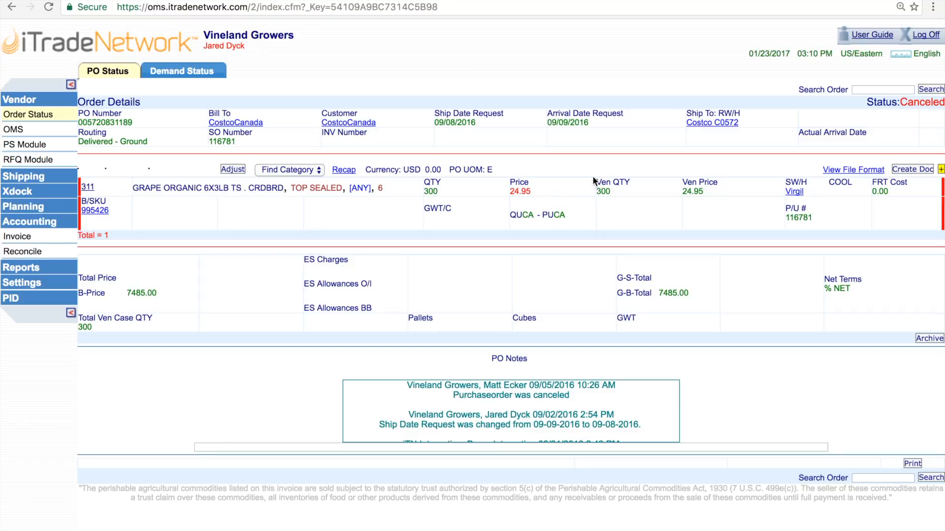
# Examine the ordered and vendor quantities and prices on the purchase order's organic grape line.
pyautogui.tripleClick(619, 184)
pyautogui.click(610, 188)
pyautogui.doubleClick(604, 190)
pyautogui.doubleClick(694, 192)
pyautogui.doubleClick(427, 183)
pyautogui.doubleClick(431, 192)
pyautogui.doubleClick(603, 192)
pyautogui.click(604, 189)
# Copy the PO number from the purchase order's details and switch to Microsoft Remote Desktop.
pyautogui.press('super+Tab')
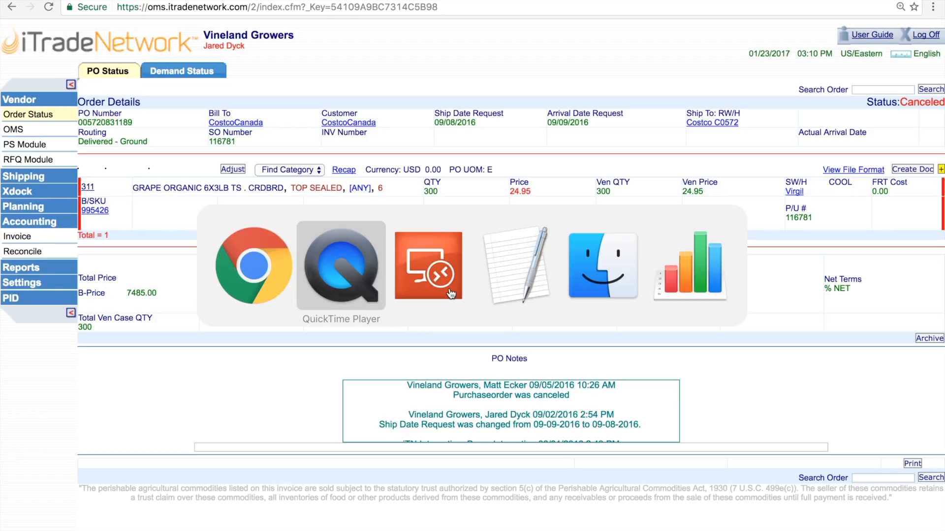
pyautogui.press('super+Tab')
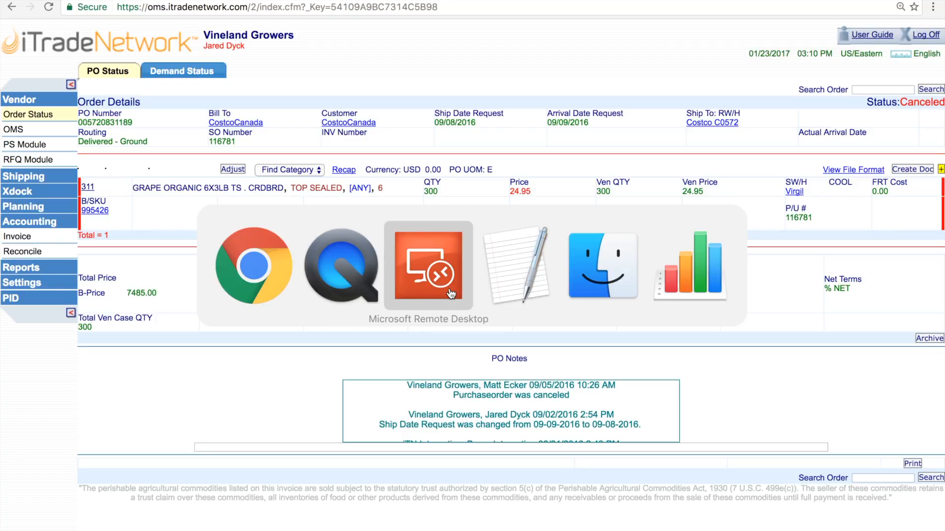
pyautogui.click(253, 266)
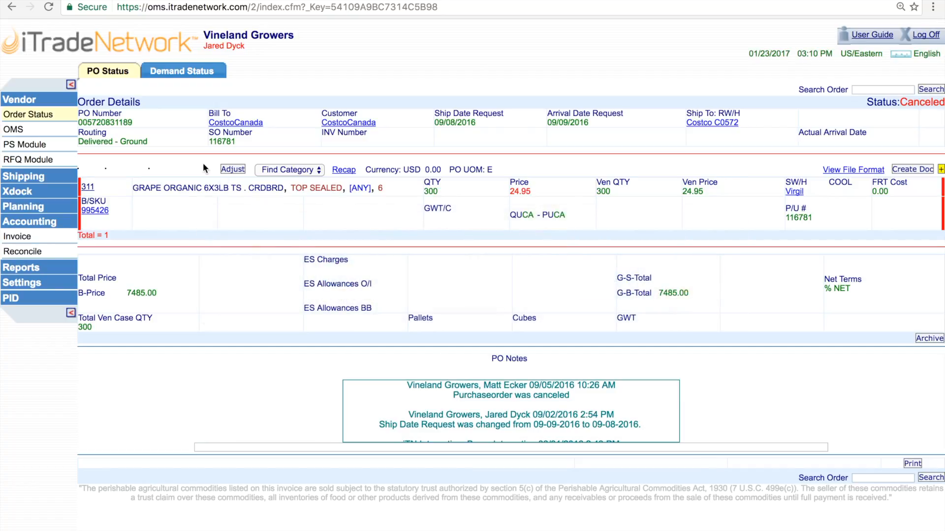
pyautogui.doubleClick(92, 120)
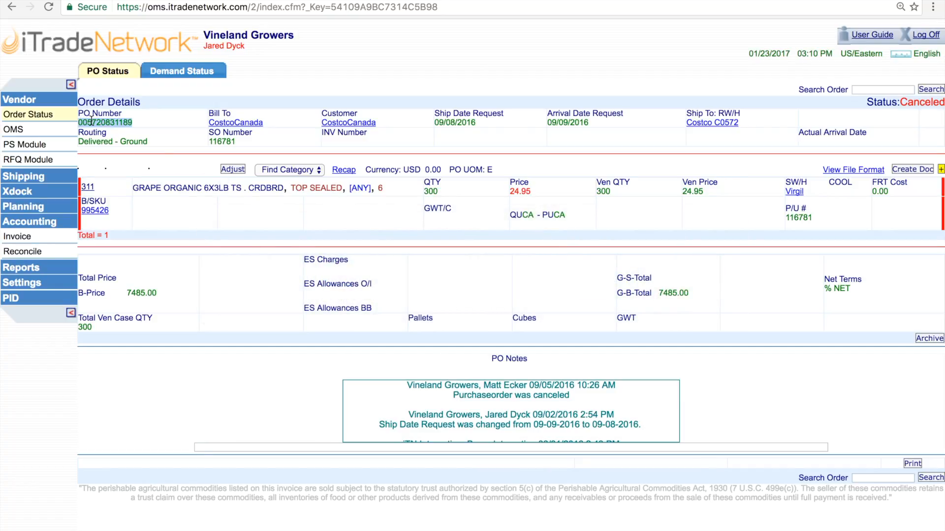
pyautogui.press('super+Tab')
pyautogui.press('super+Tab')
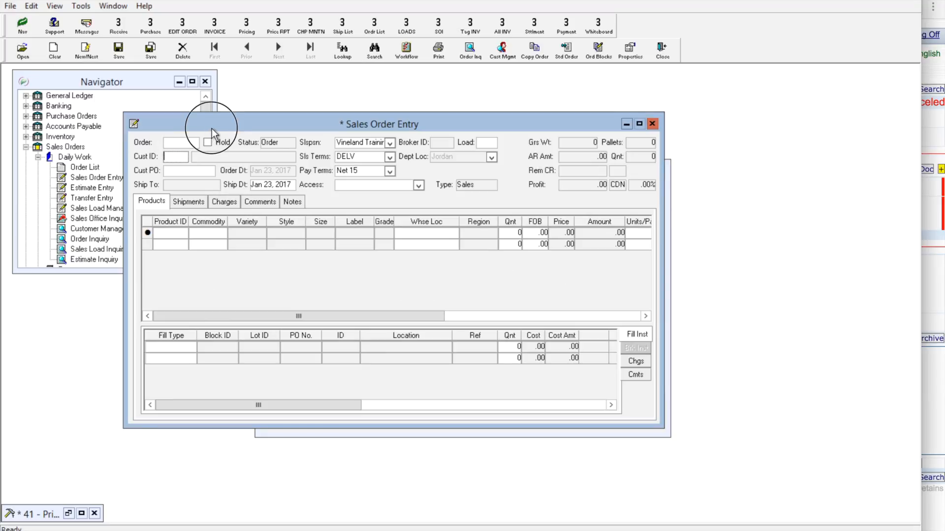
# Close the current sales order form and open a fresh Sales Order Entry from the Sales Orders daily work.
pyautogui.moveTo(212, 129); pyautogui.dragTo(248, 120)
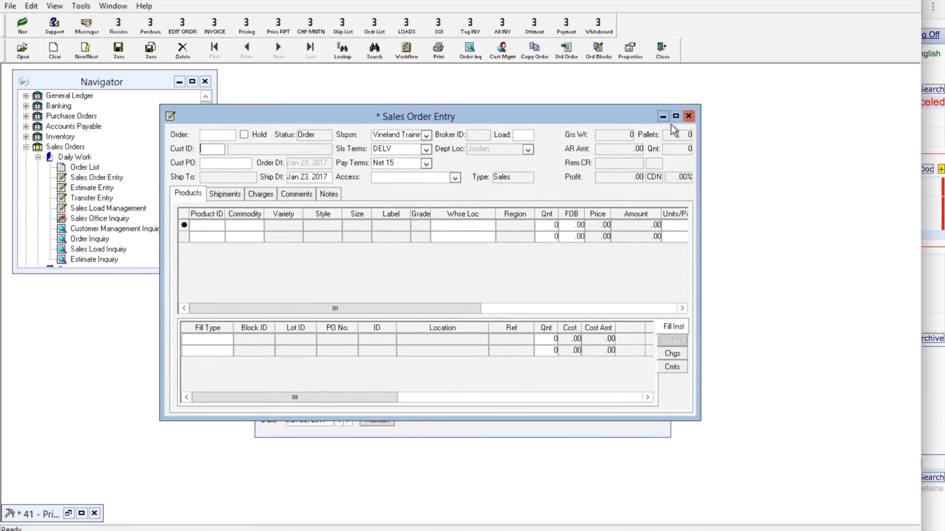
pyautogui.click(689, 116)
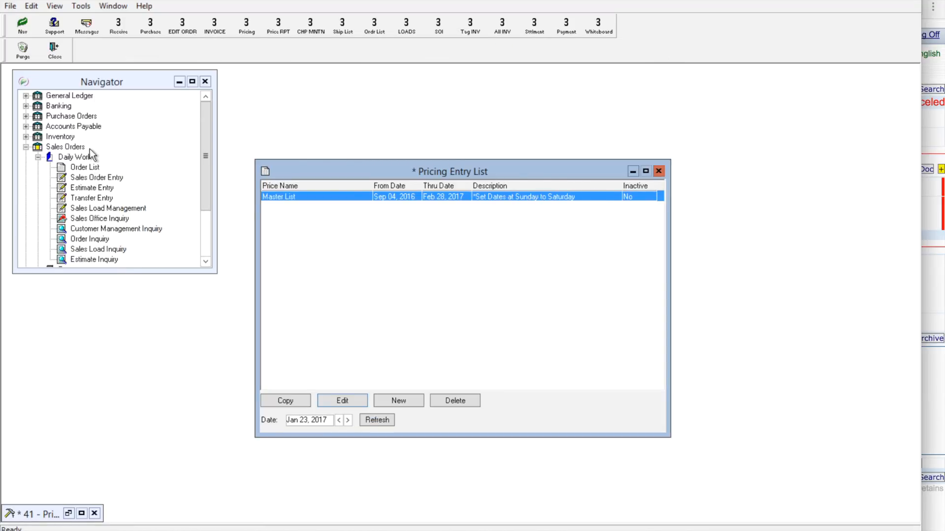
pyautogui.doubleClick(56, 147)
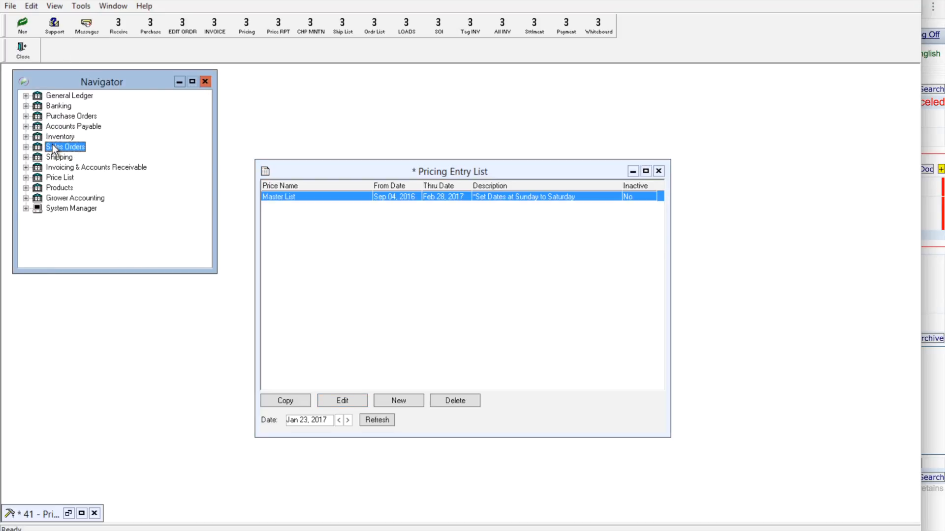
pyautogui.press('Right')
pyautogui.press('Down')
pyautogui.press('Down')
pyautogui.press('Down')
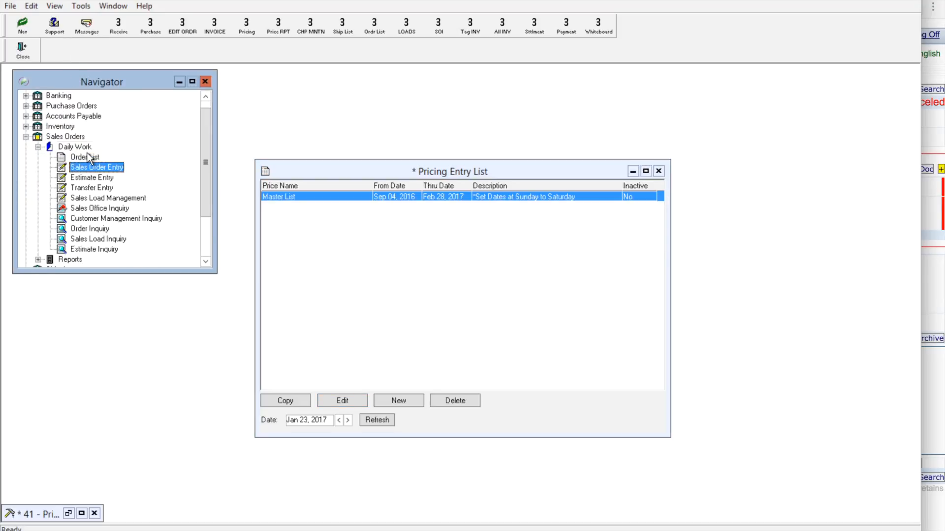
pyautogui.doubleClick(116, 164)
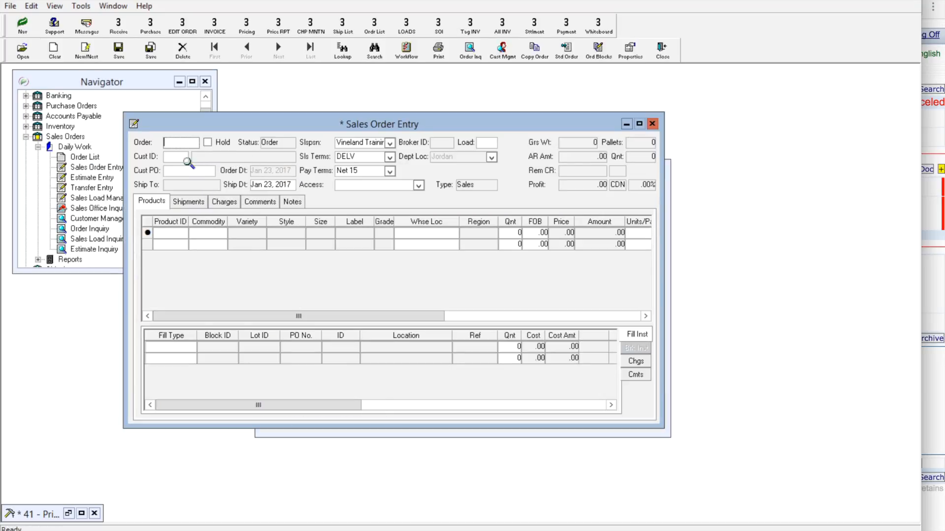
# Enter the copied PO number as the customer PO, open the customer lookup, and check the purchase order's ship-to location details in the browser.
pyautogui.click(182, 168)
pyautogui.doubleClick(176, 157)
pyautogui.press('super+Tab')
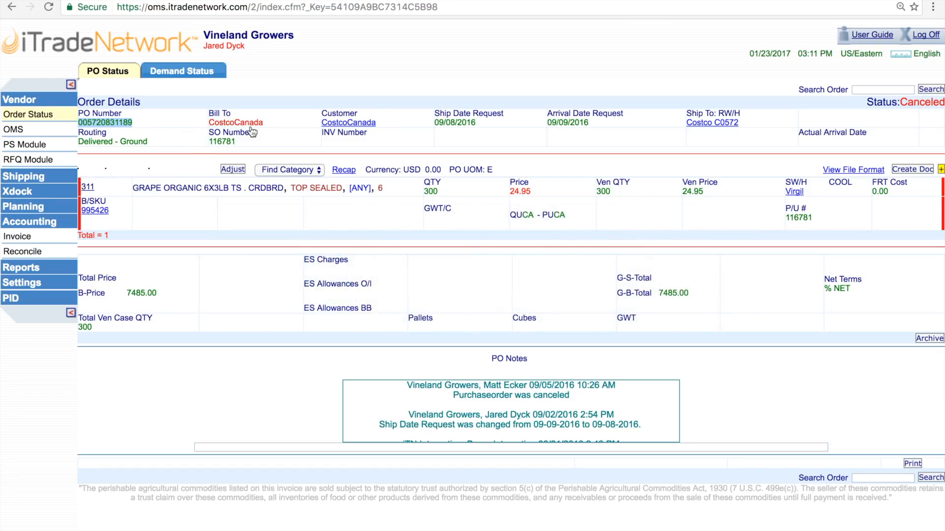
pyautogui.click(707, 127)
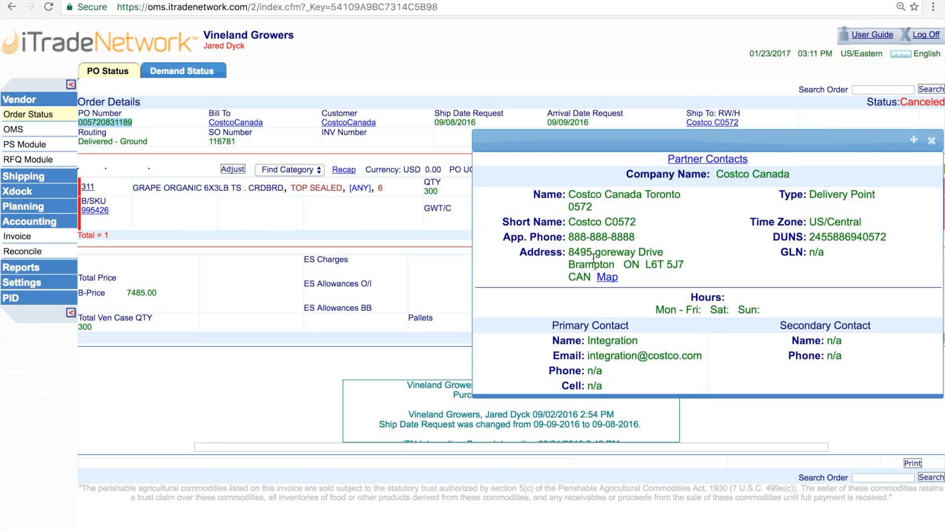
pyautogui.click(930, 142)
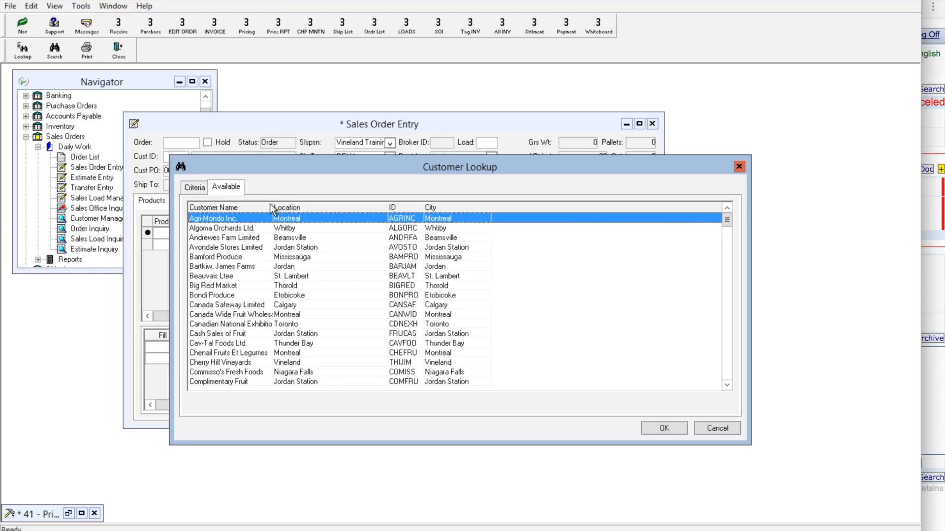
# Select Costco Wholesale, Vaughan #572, as the order's customer and compare its ship-to location with the purchase order.
pyautogui.write('costco')
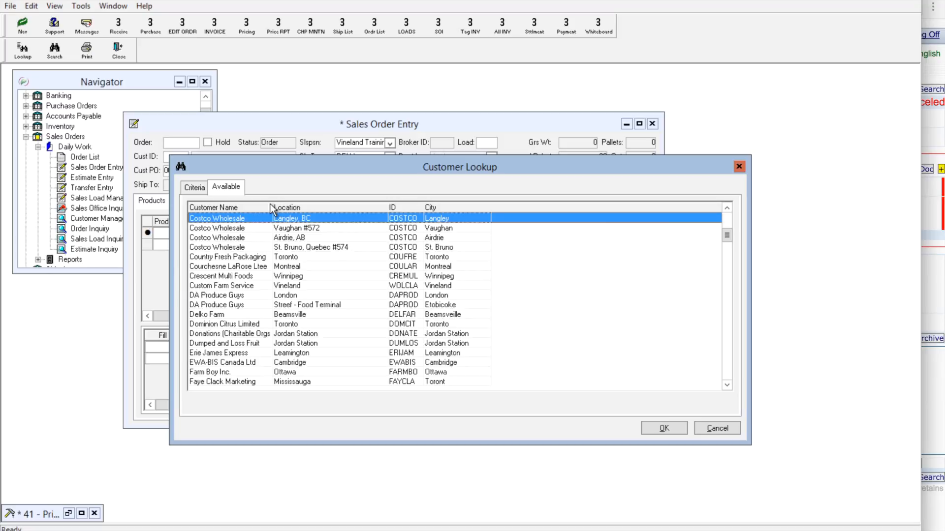
pyautogui.press('Down')
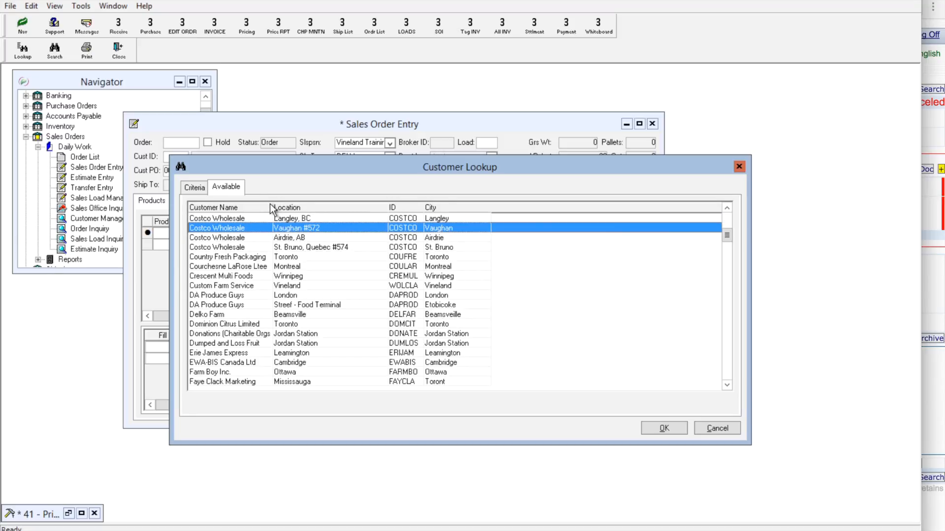
pyautogui.press('Return')
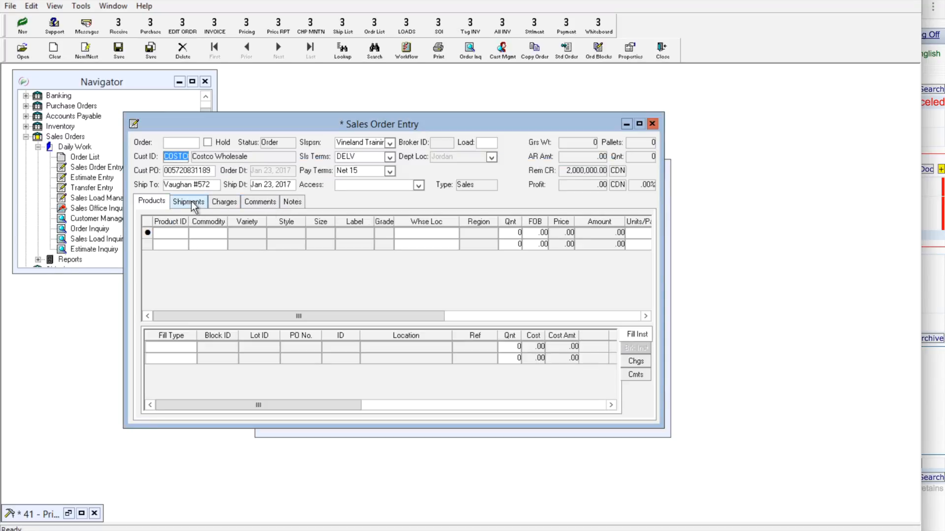
pyautogui.click(205, 186)
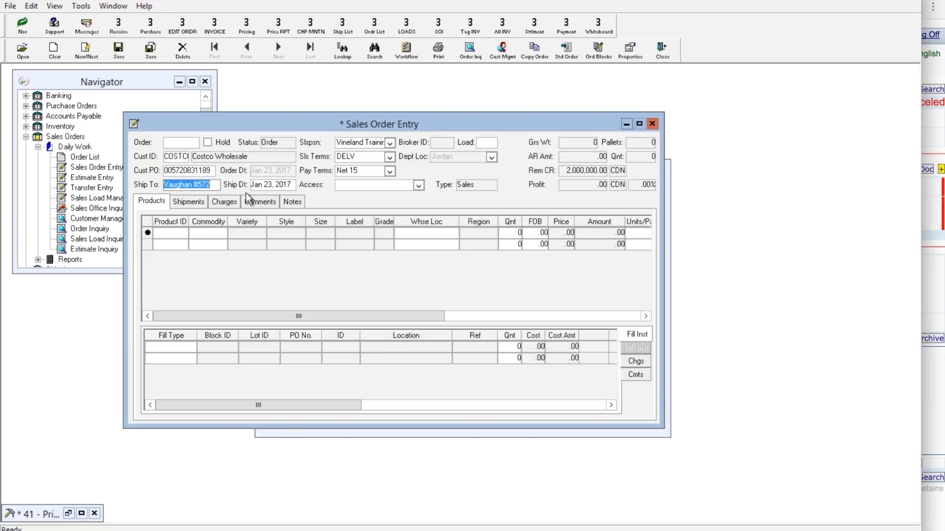
pyautogui.hotkey('alt', 'Tab')
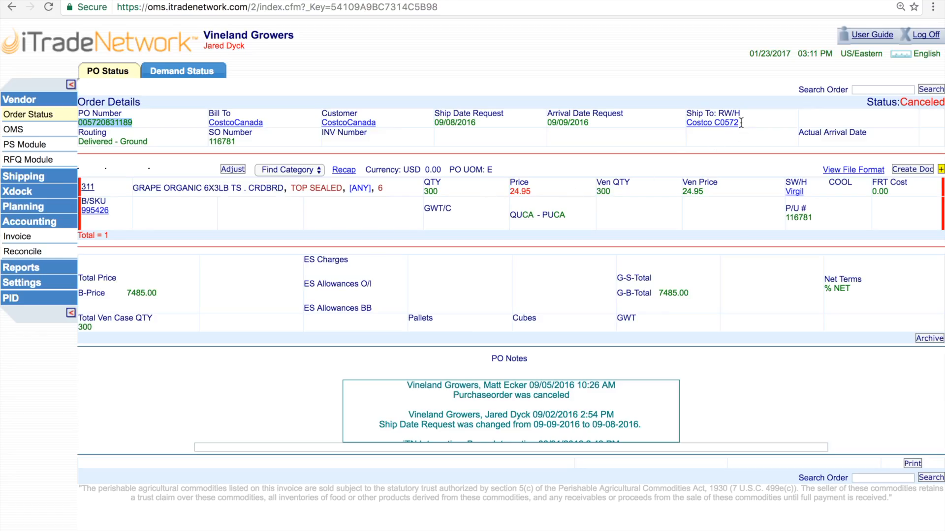
pyautogui.hotkey('alt', 'Tab')
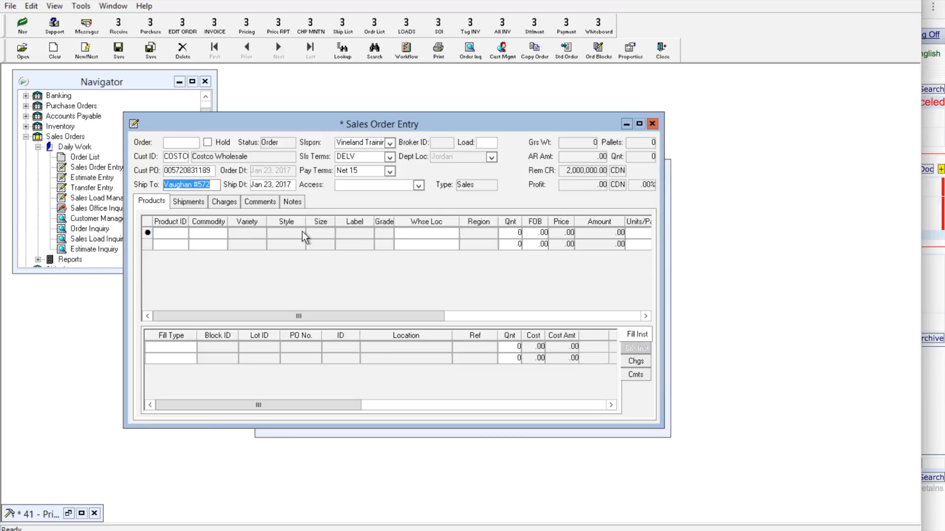
# Keep the ship date and set the sales order's access to Vineland Growers.
pyautogui.press('Tab')
pyautogui.press('Tab')
pyautogui.press('Tab')
pyautogui.press('Tab')
pyautogui.press('Tab')
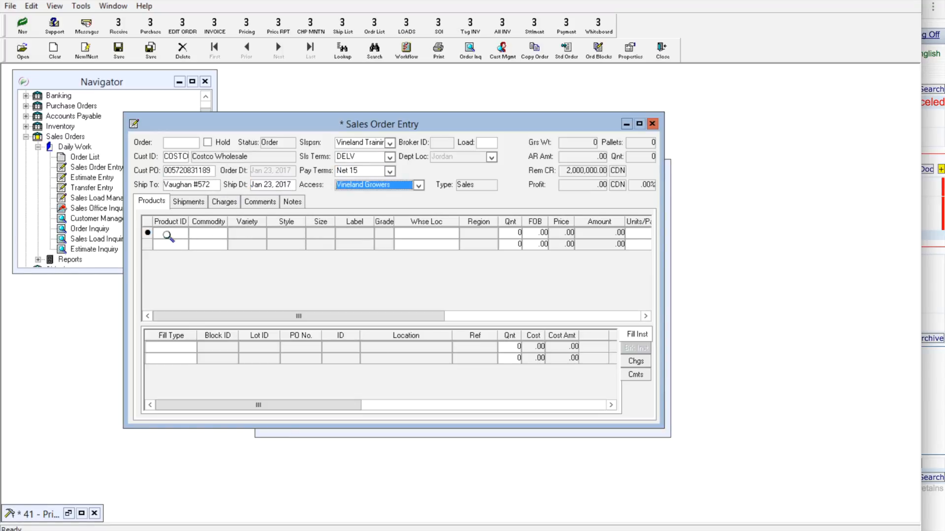
# Check the product number and description on the purchase order and enter product ID 311 on the first product line.
pyautogui.click(166, 234)
pyautogui.hotkey('alt', 'Tab')
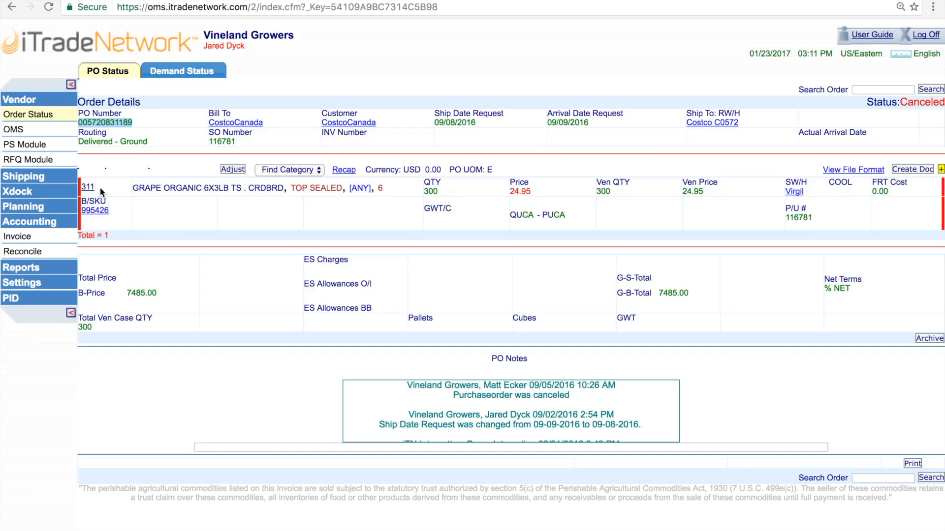
pyautogui.press('super+Tab')
pyautogui.press('super+Tab')
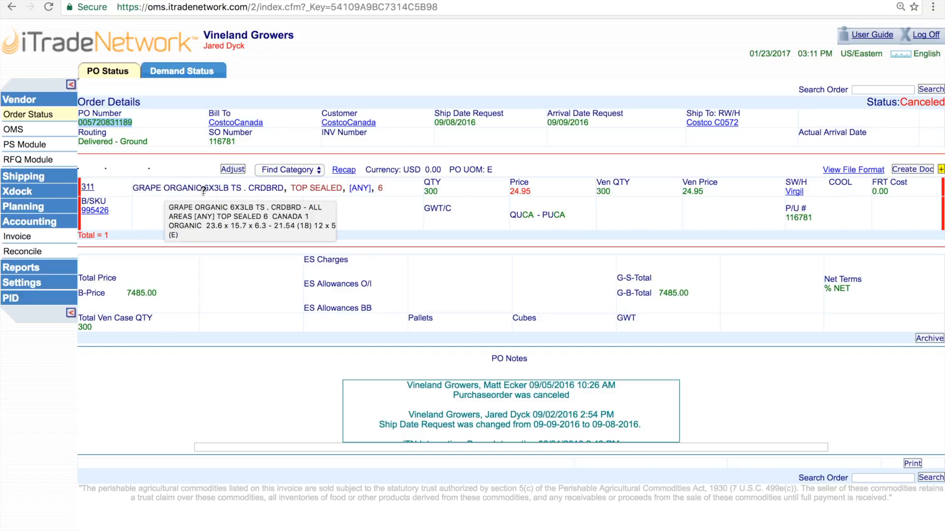
pyautogui.press('super+Tab')
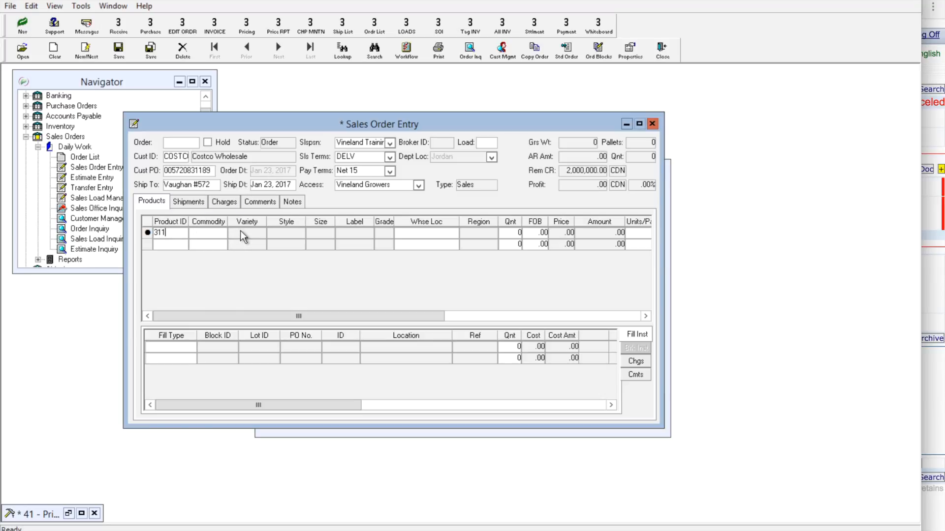
pyautogui.press('Tab')
pyautogui.press('Tab')
pyautogui.press('Tab')
pyautogui.press('Tab')
pyautogui.press('Tab')
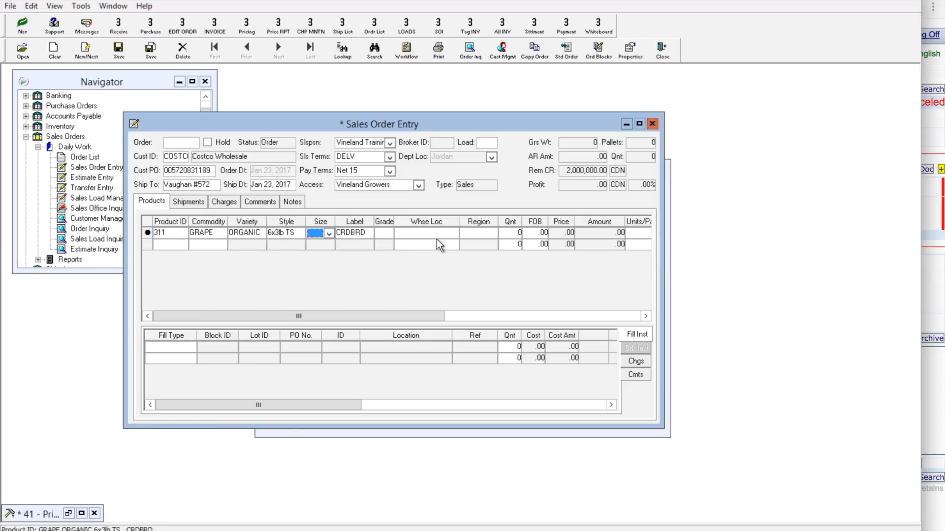
# Set the grape line's warehouse location to Jordan, leaving the grade and region empty.
pyautogui.press('Tab')
pyautogui.press('Tab')
pyautogui.press('j')
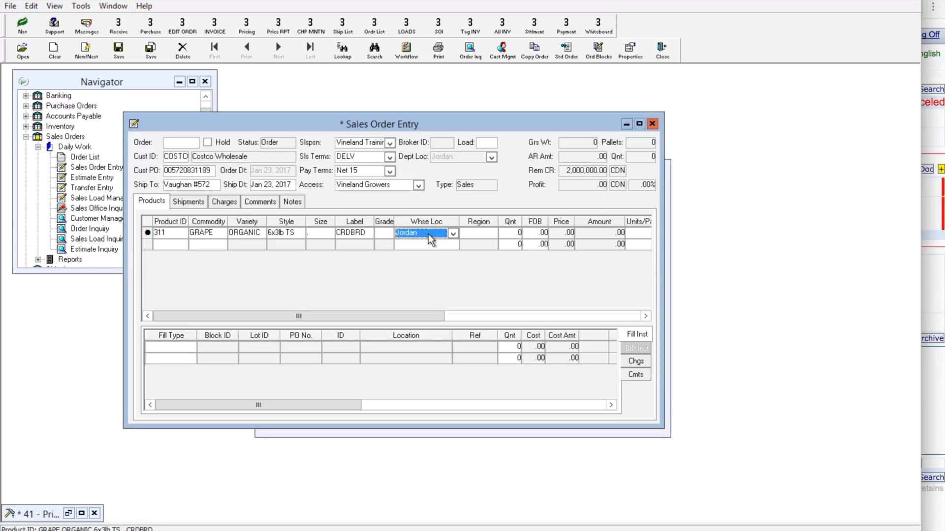
pyautogui.press('Tab')
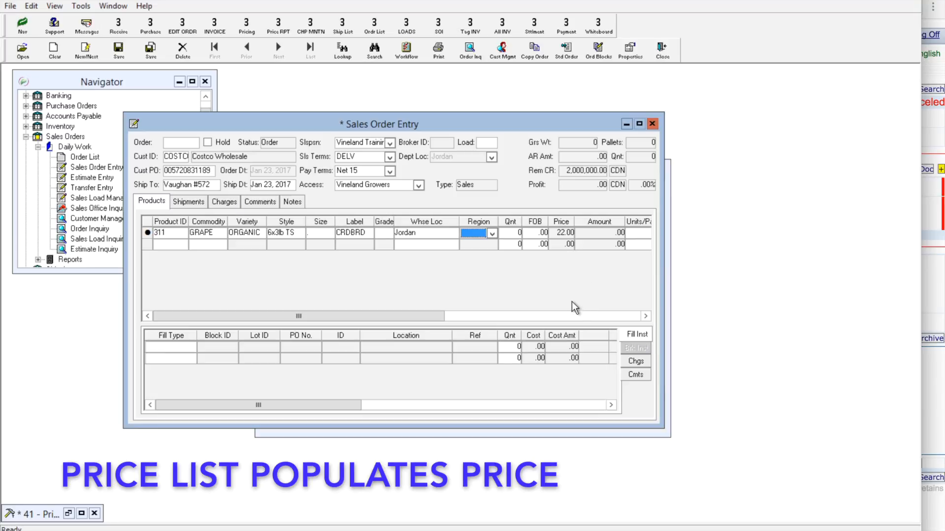
pyautogui.press('Tab')
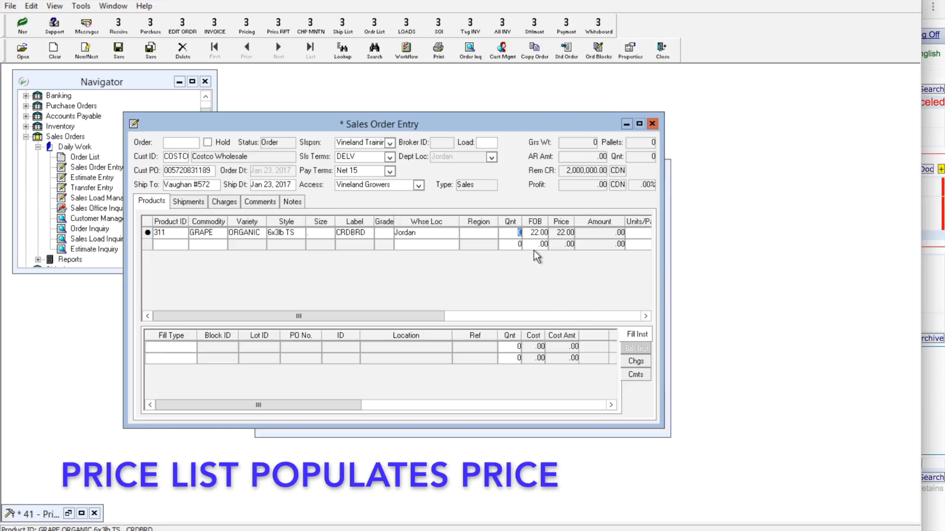
# Set the grape line's quantity to 300 and save the sales order.
pyautogui.write('300')
pyautogui.press('Return')
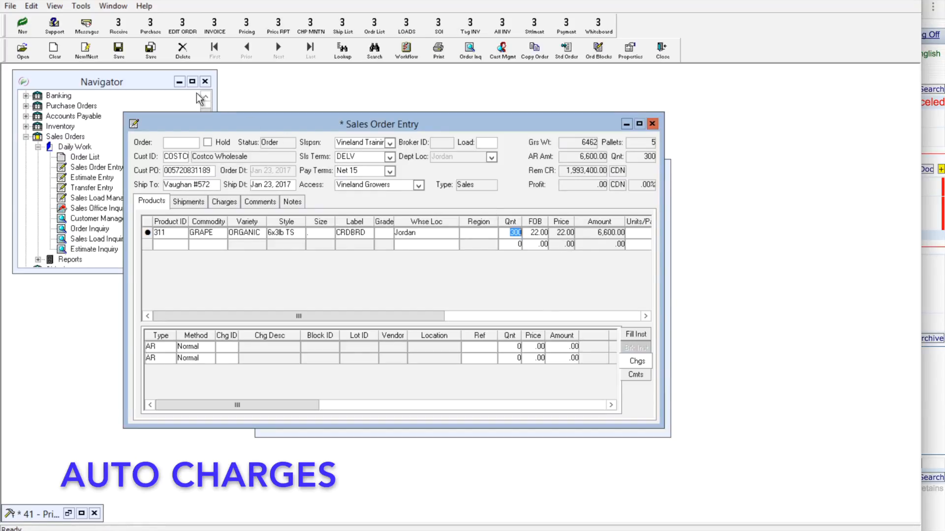
pyautogui.click(117, 51)
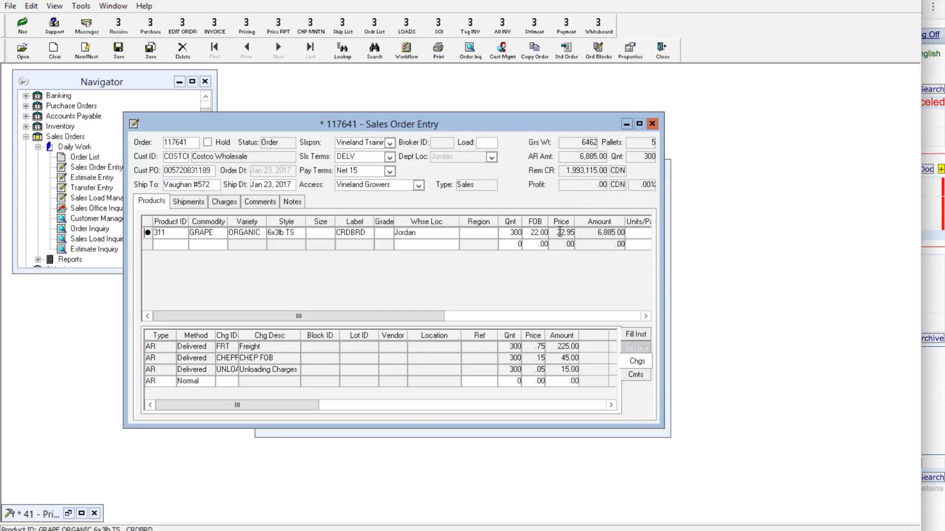
# Compare the vendor price on the purchase order with the grape line's price in the sales order.
pyautogui.press('super+Tab')
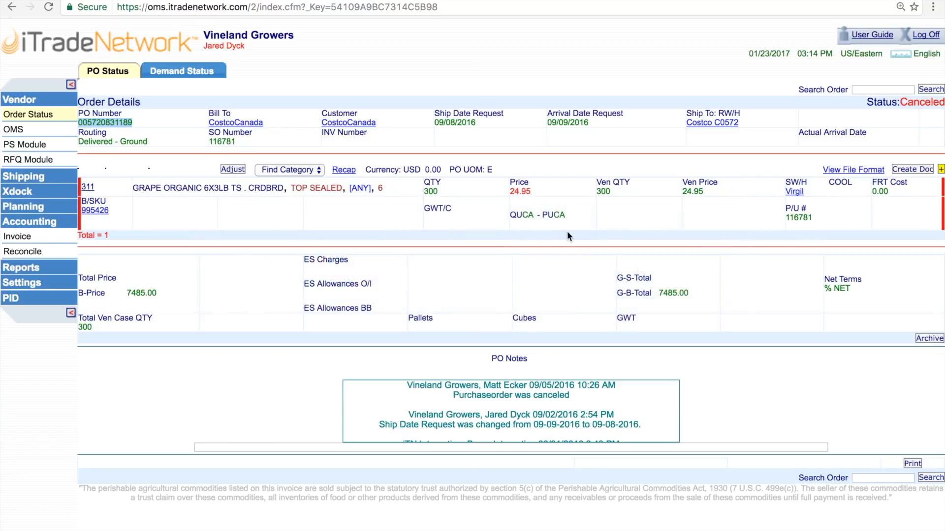
pyautogui.doubleClick(692, 192)
pyautogui.click(679, 191)
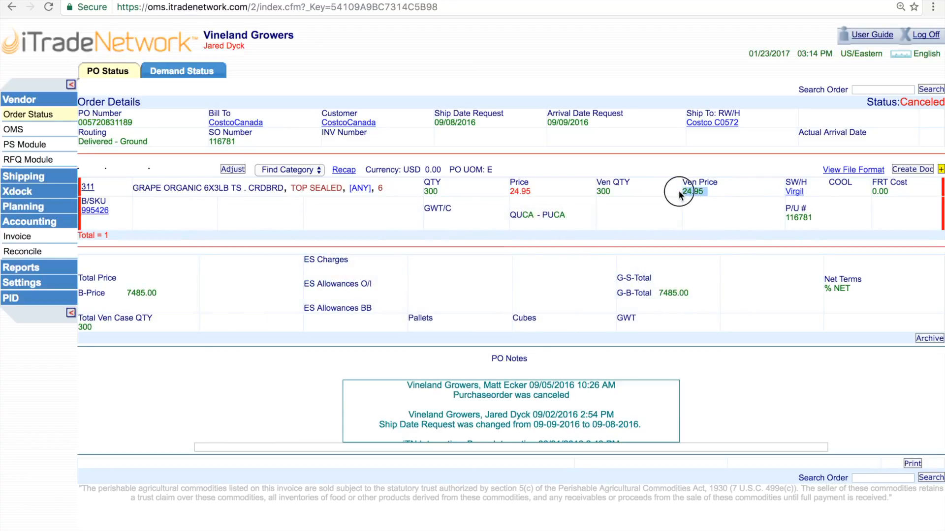
pyautogui.moveTo(680, 191)
pyautogui.mouseDown()
pyautogui.moveTo(702, 192)
pyautogui.moveTo(684, 192)
pyautogui.mouseUp()
pyautogui.click(697, 192)
pyautogui.hotkey('alt', 'Tab')
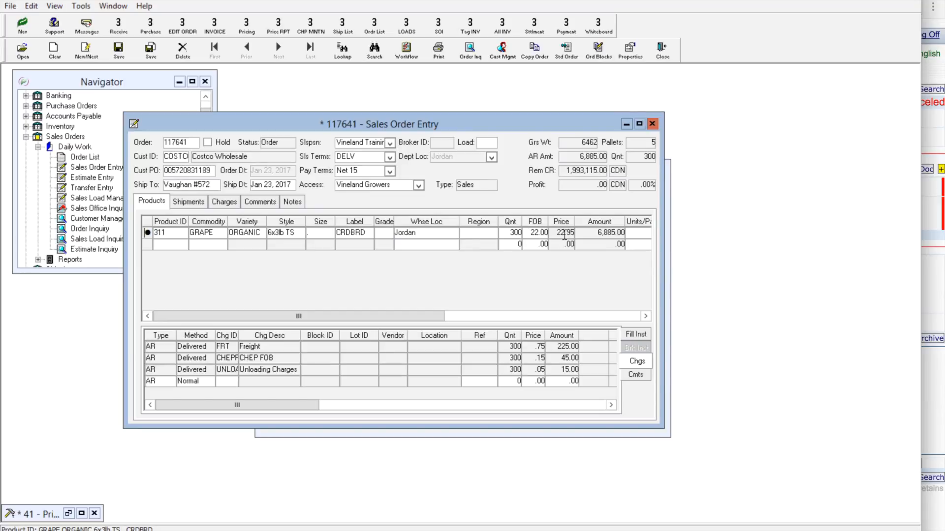
pyautogui.hotkey('alt', 'Tab')
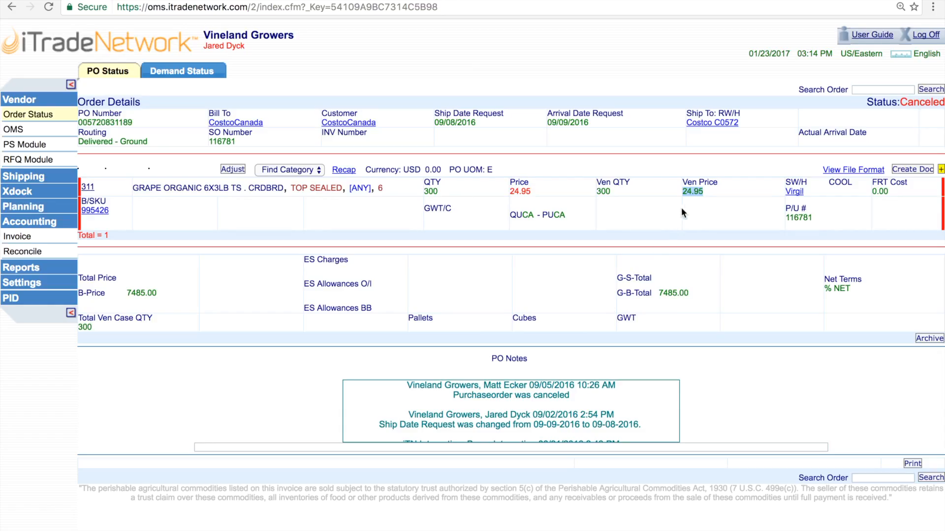
pyautogui.click(694, 193)
pyautogui.moveTo(685, 193); pyautogui.dragTo(709, 193)
pyautogui.hotkey('alt', 'Tab')
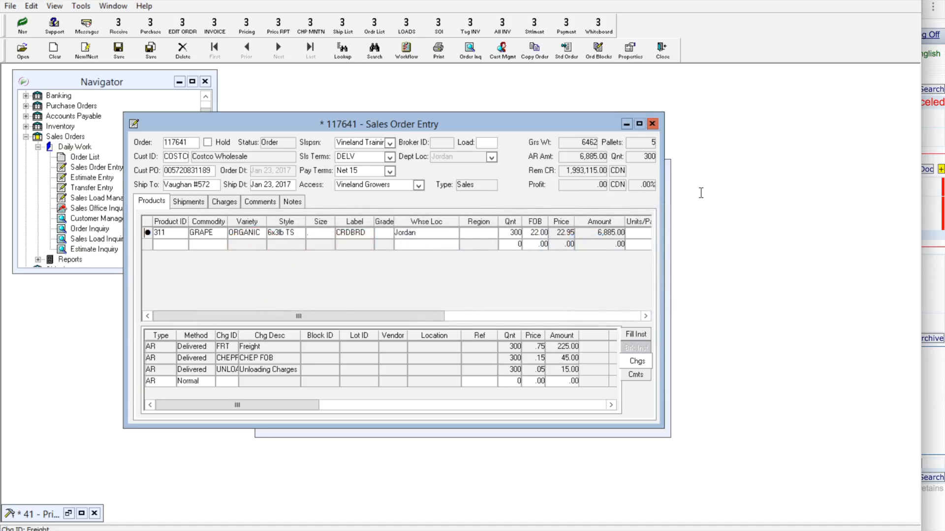
# Open the Pricing Entry List from the Price List module's daily work in the Navigator.
pyautogui.click(424, 361)
pyautogui.click(302, 302)
pyautogui.click(68, 80)
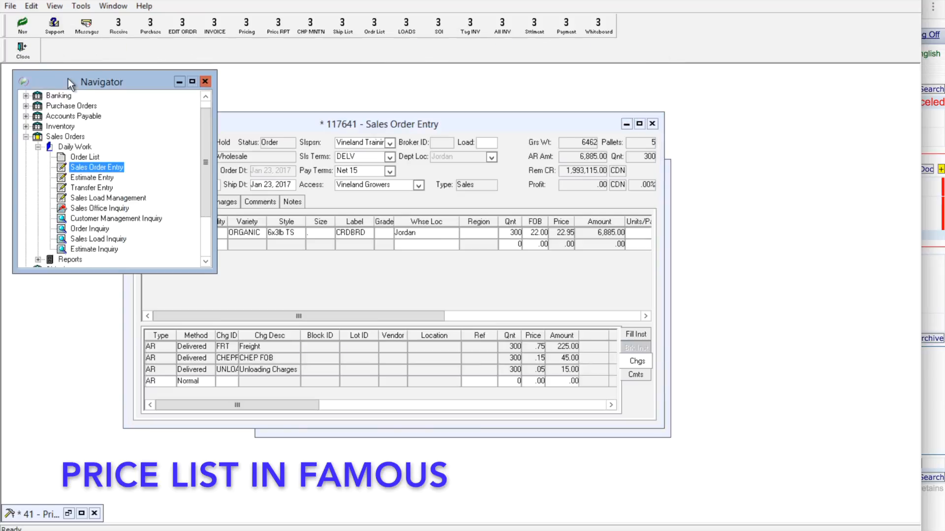
pyautogui.press('Left')
pyautogui.press('Left')
pyautogui.press('Down')
pyautogui.press('Down')
pyautogui.press('Down')
pyautogui.press('Down')
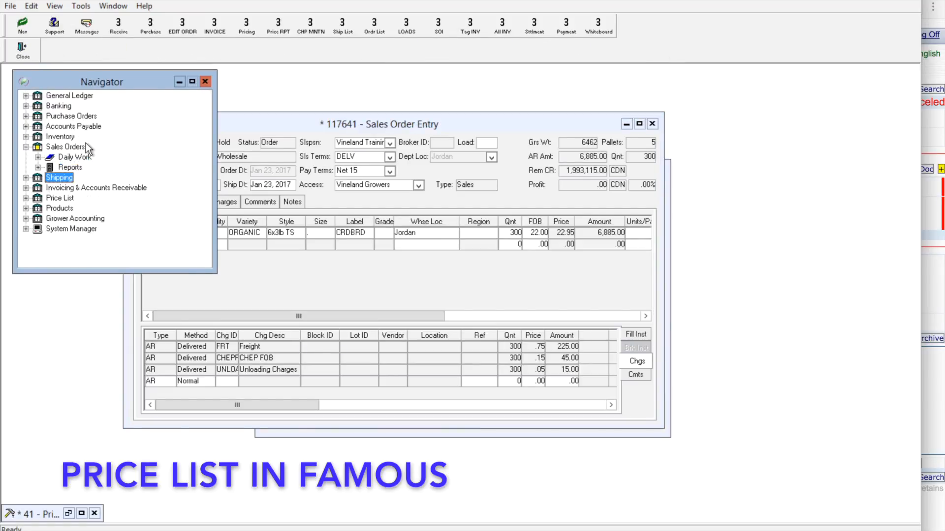
pyautogui.press('Right')
pyautogui.press('Right')
pyautogui.press('Right')
pyautogui.press('Down')
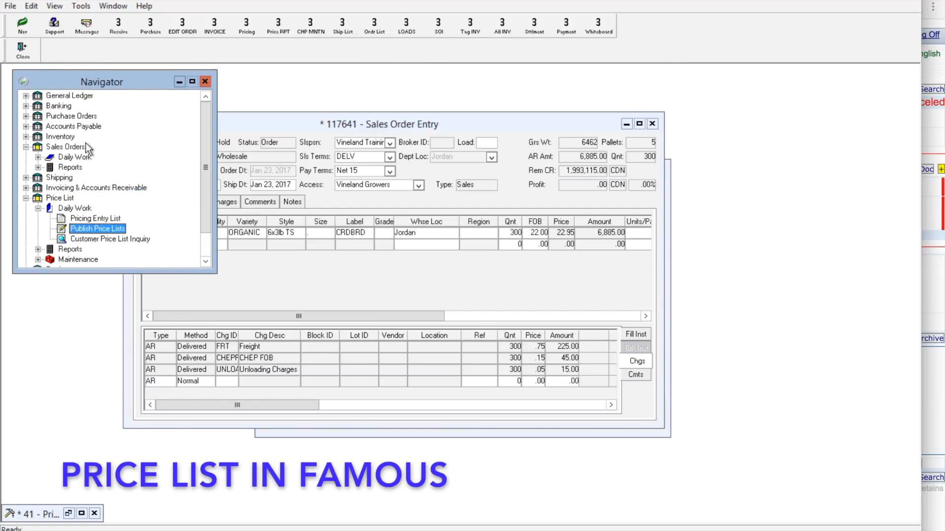
pyautogui.press('Return')
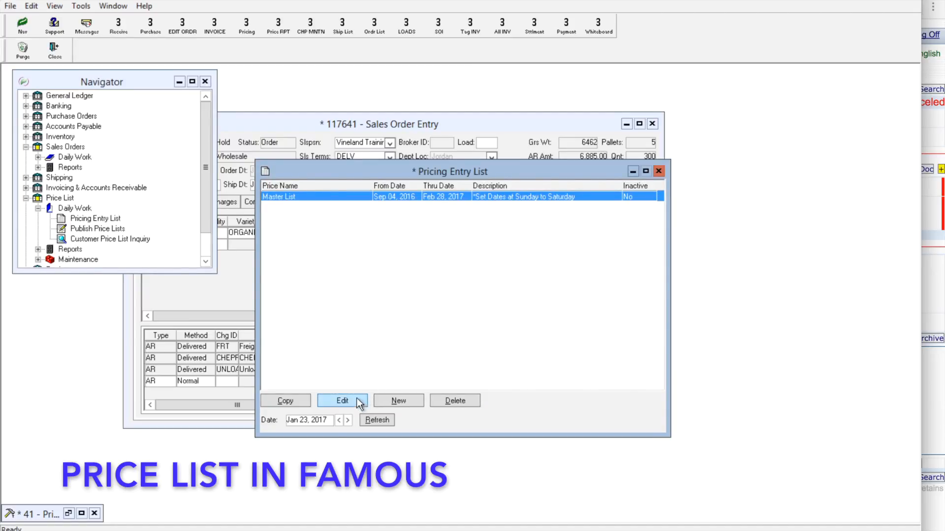
# Open the Master List price list for editing and enlarge its Pricing Entry window to show more products.
pyautogui.moveTo(403, 168); pyautogui.dragTo(396, 125)
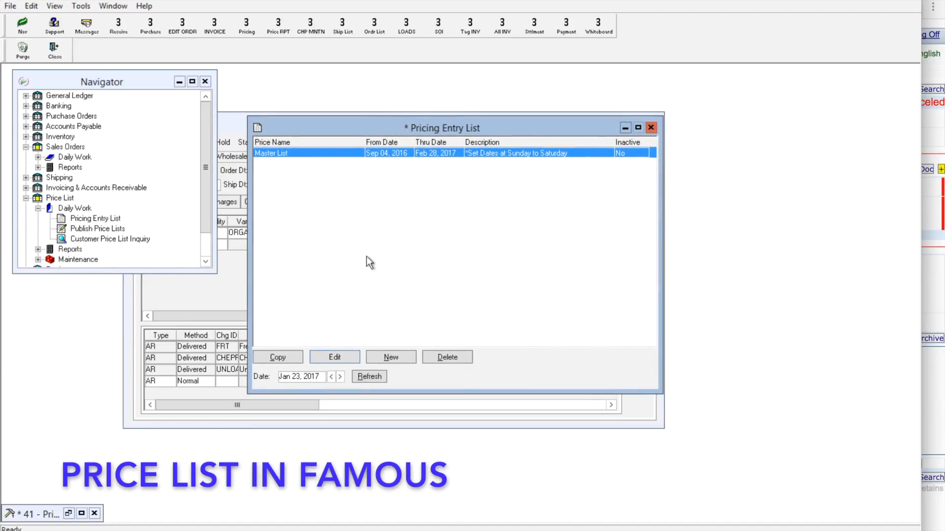
pyautogui.click(344, 352)
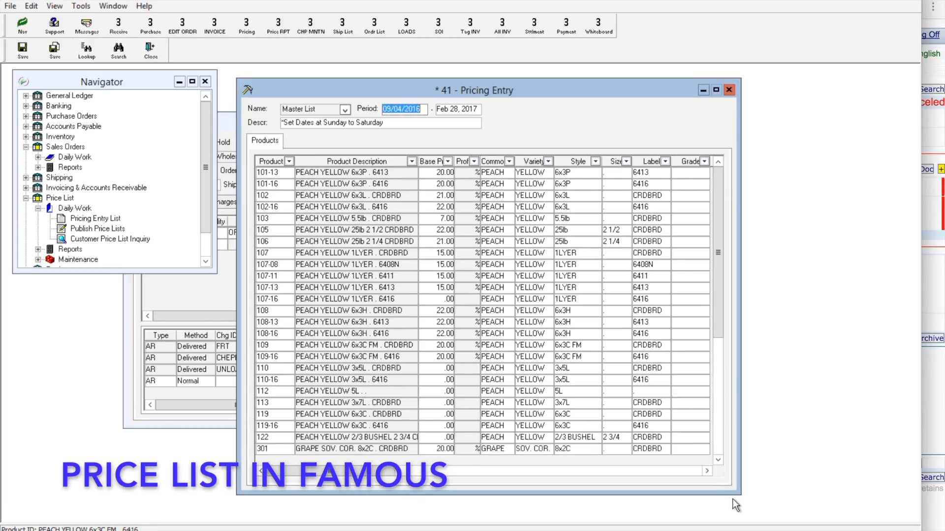
pyautogui.moveTo(738, 494); pyautogui.dragTo(822, 530)
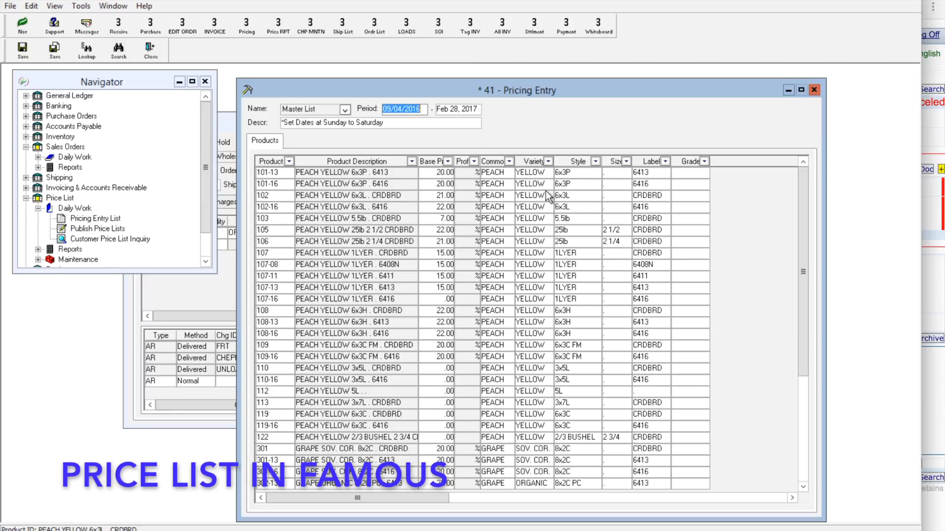
# Review the base prices in the Master List from the yellow peach products down to the grape products.
pyautogui.click(440, 173)
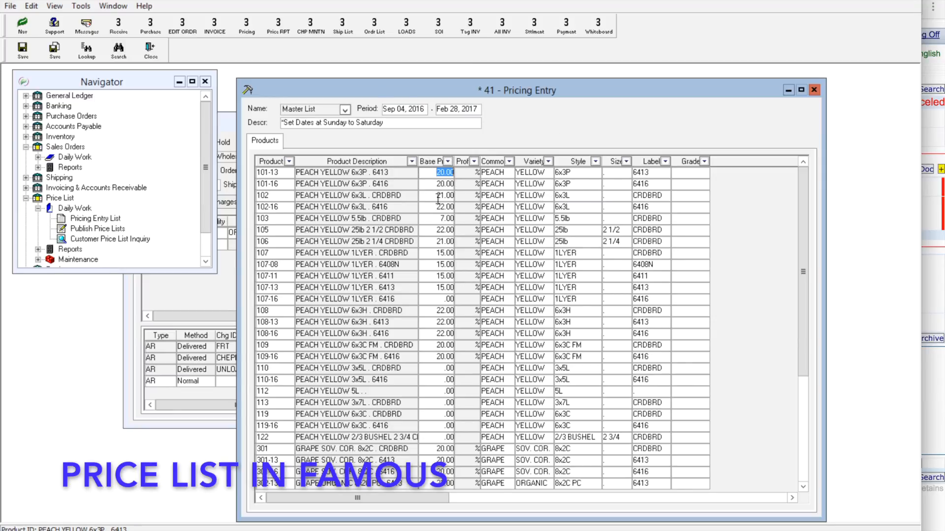
pyautogui.click(440, 242)
pyautogui.click(440, 250)
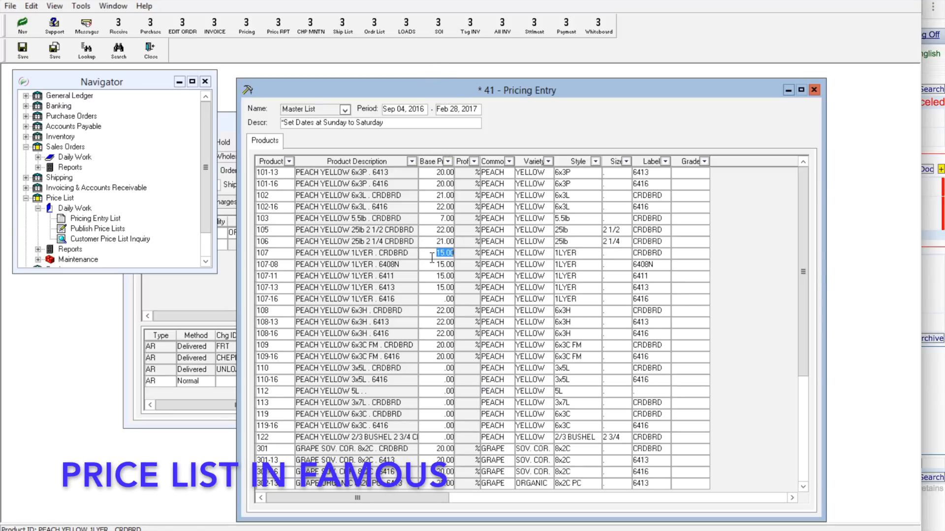
pyautogui.scroll(-5, 458, 344)
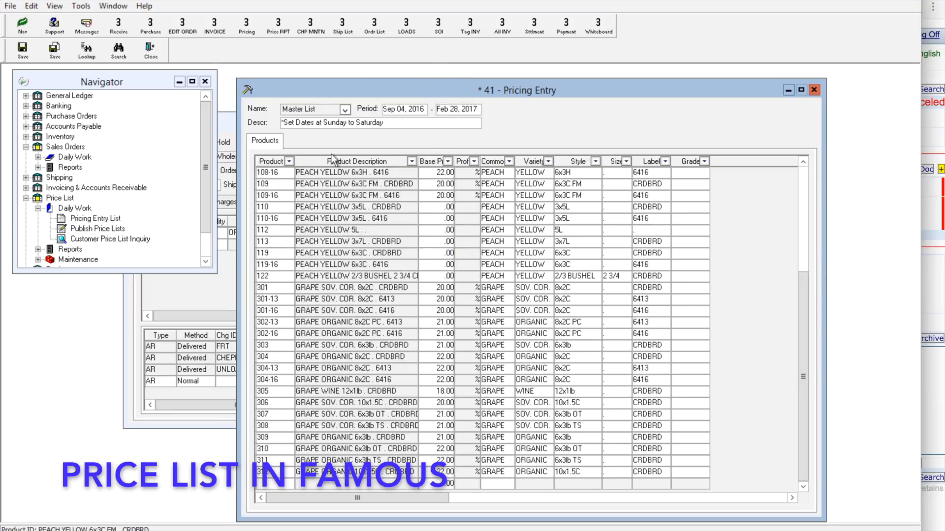
# Compare product 311's base price in the Master List with the grape line's FOB price in the sales order.
pyautogui.click(206, 289)
pyautogui.click(167, 232)
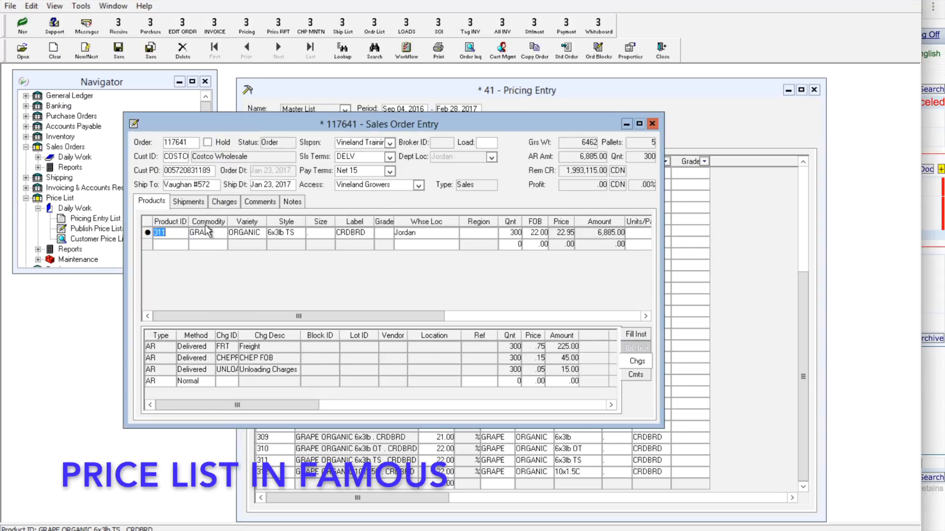
pyautogui.click(669, 90)
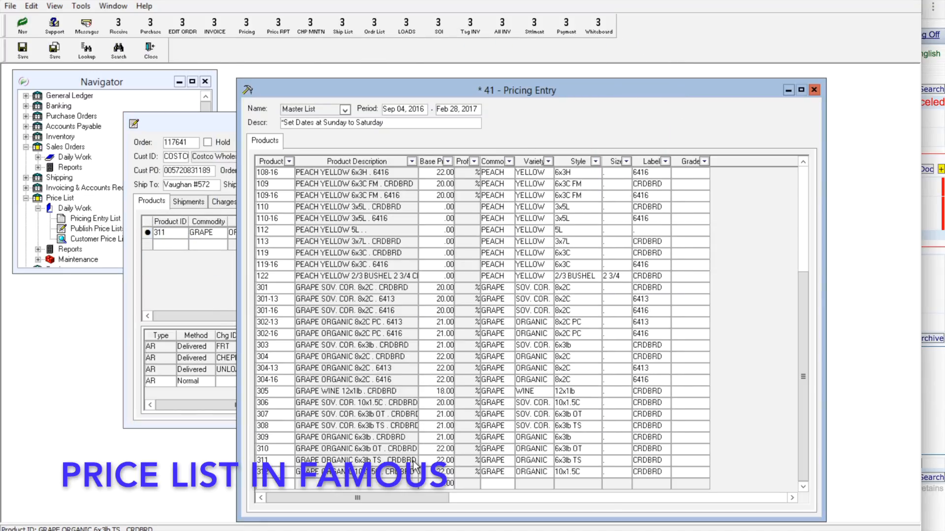
pyautogui.click(444, 460)
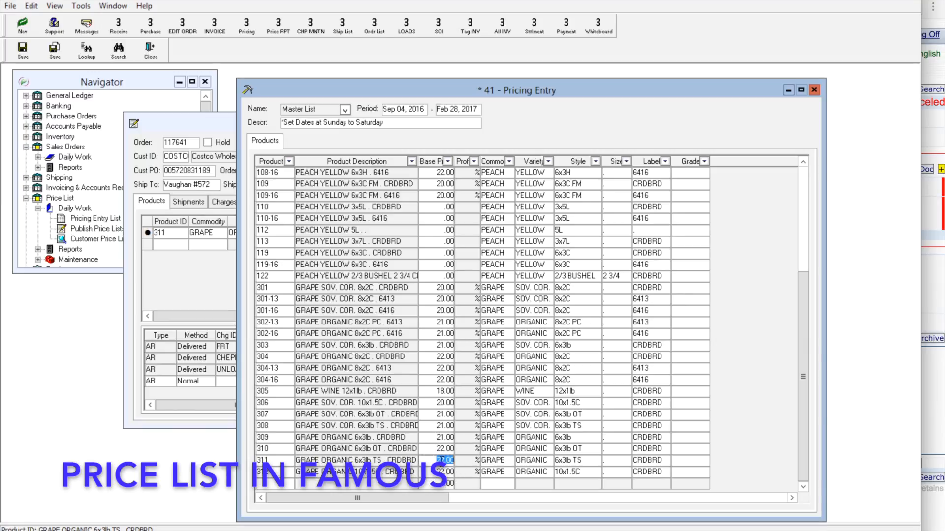
pyautogui.click(213, 286)
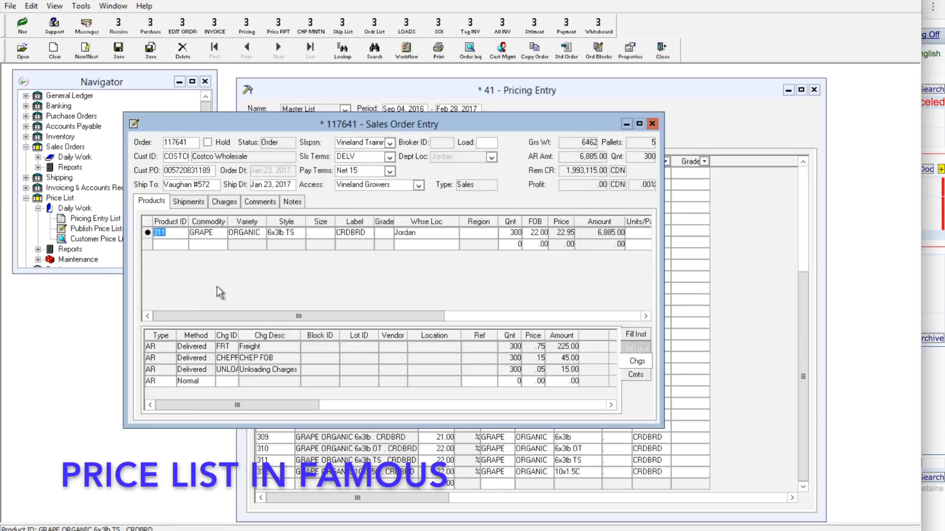
pyautogui.click(533, 235)
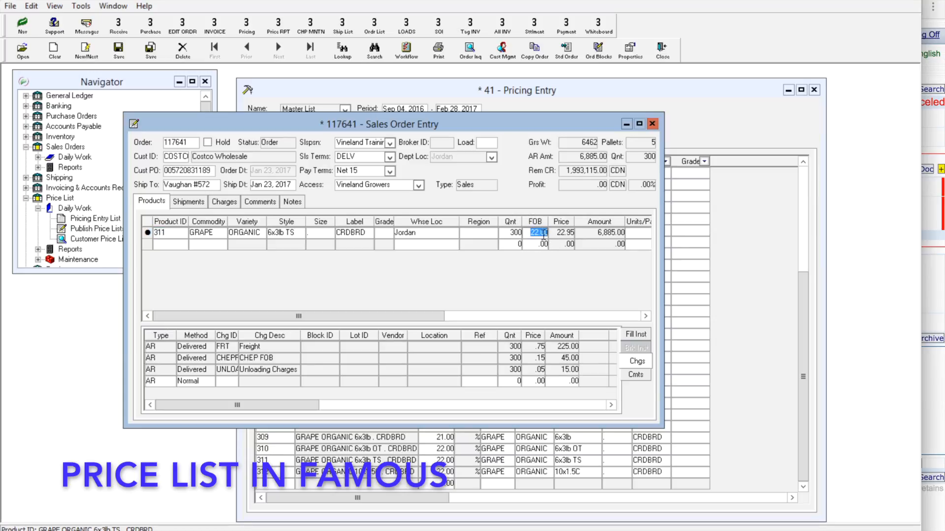